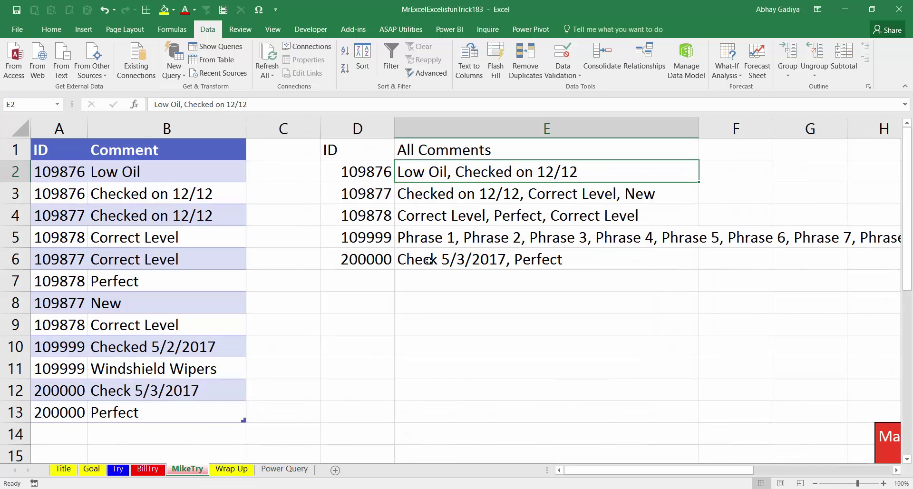
# Open the OilChangeData query from the Power Query sheet and view its raw 12-row Source data
pyautogui.click(283, 469)
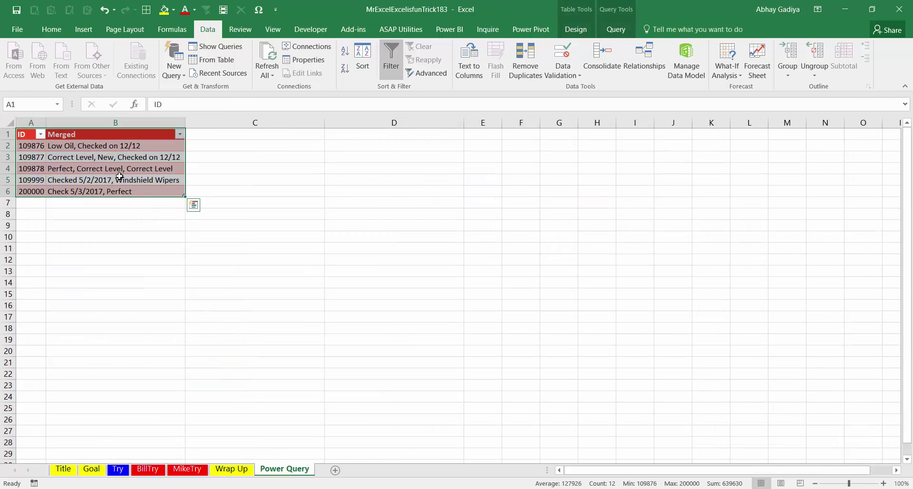
pyautogui.click(219, 48)
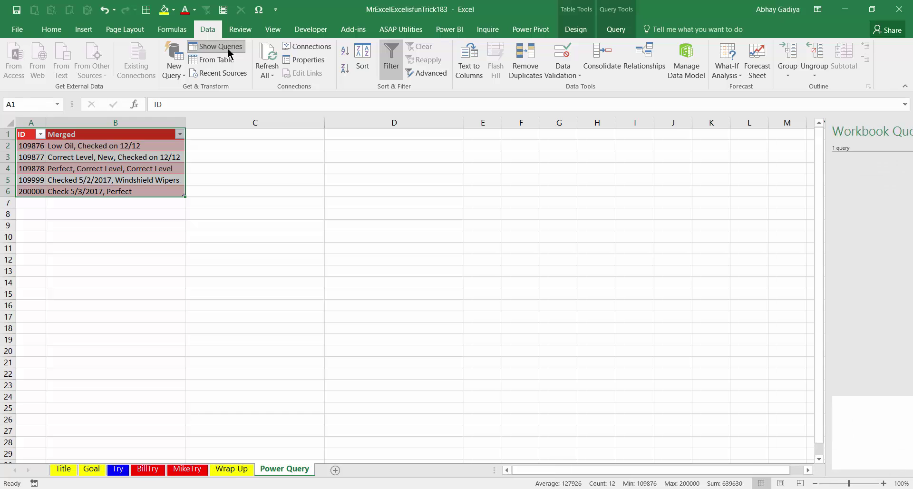
pyautogui.doubleClick(790, 177)
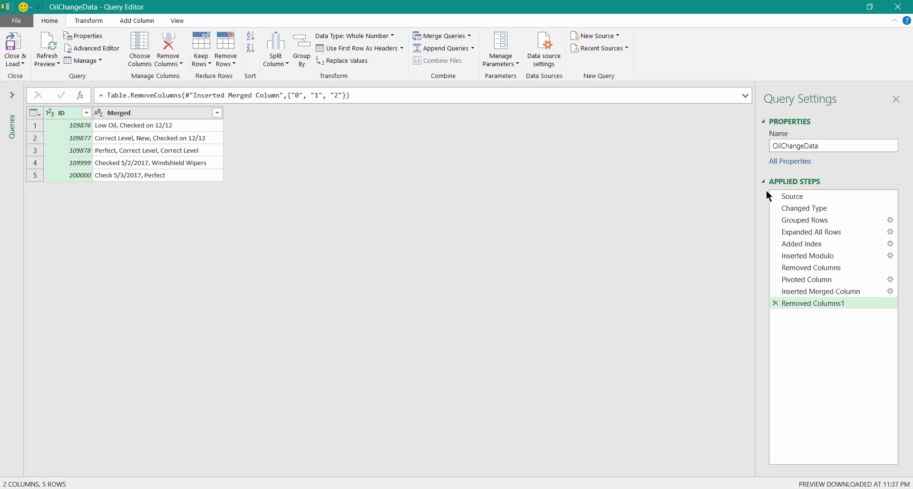
pyautogui.click(782, 194)
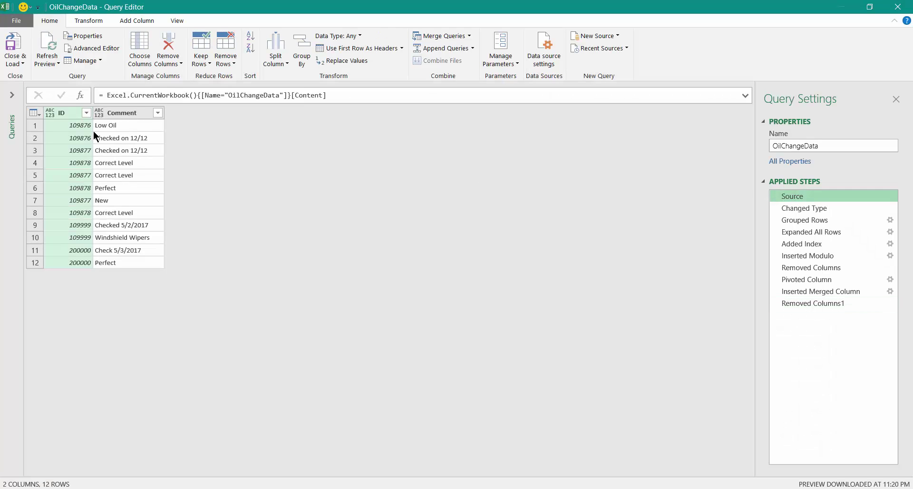
# Inspect the Changed Type and Grouped Rows stages, keeping Group By unchanged, and preview ID 109876's nested comments
pyautogui.click(793, 210)
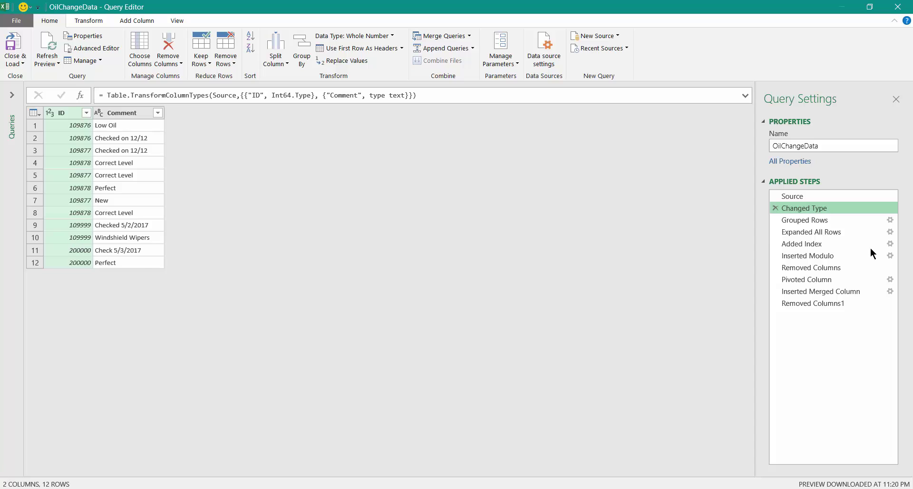
pyautogui.click(884, 221)
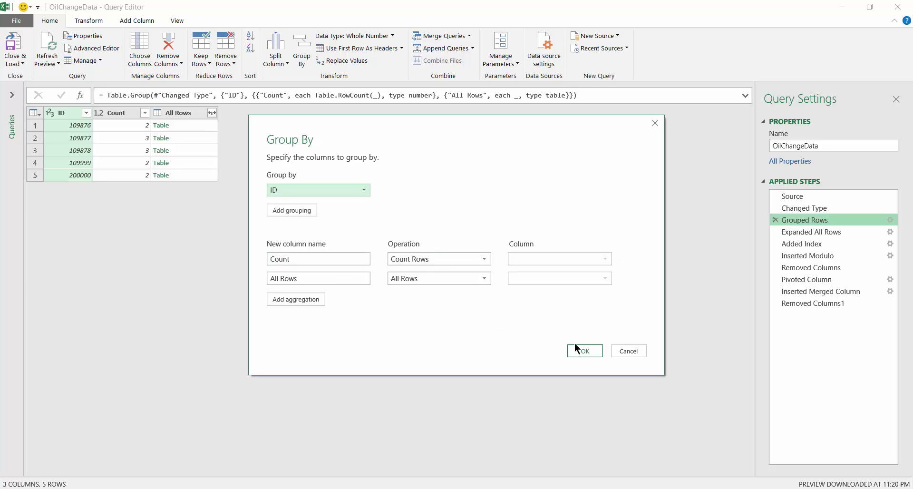
pyautogui.click(585, 351)
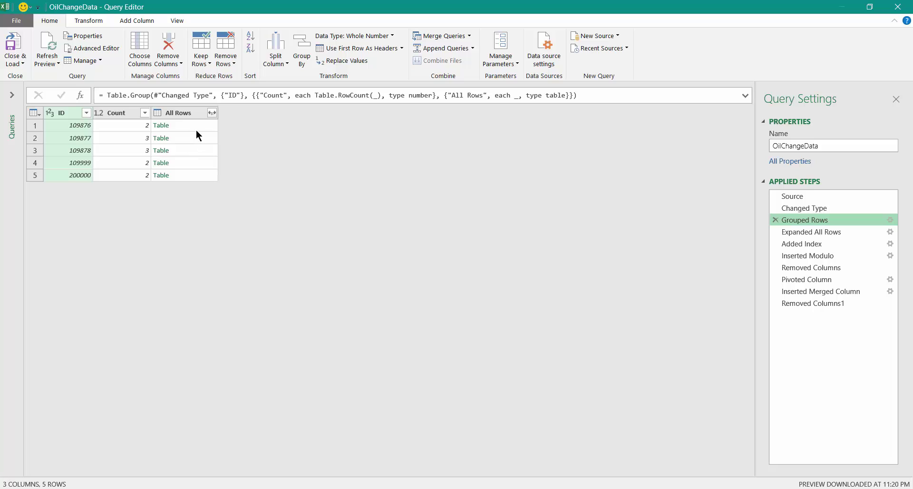
pyautogui.click(196, 129)
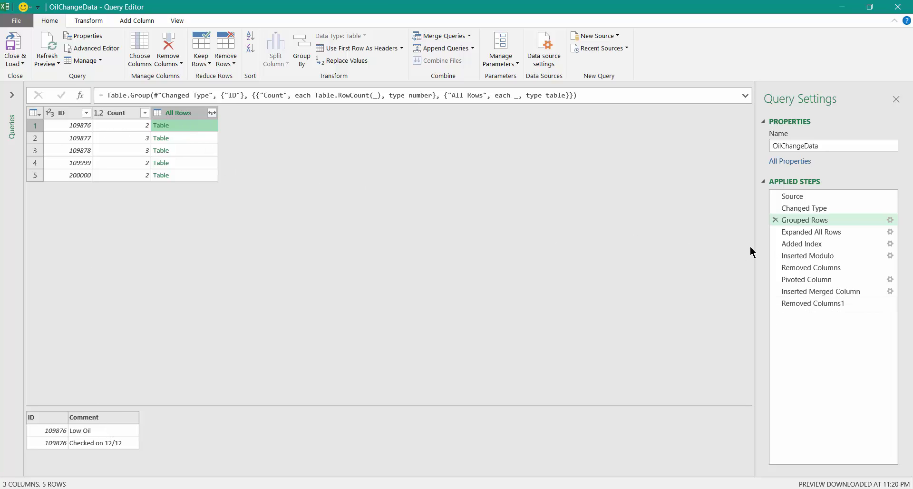
# Step through Expanded All Rows, Added Index, Inserted Modulo and Removed Columns to see ID, Comment, Inserted Modulo
pyautogui.click(827, 232)
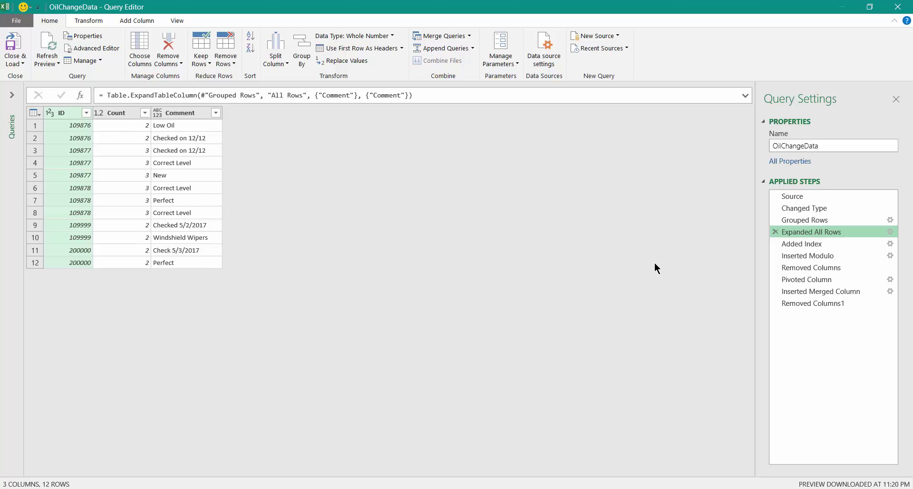
pyautogui.click(799, 245)
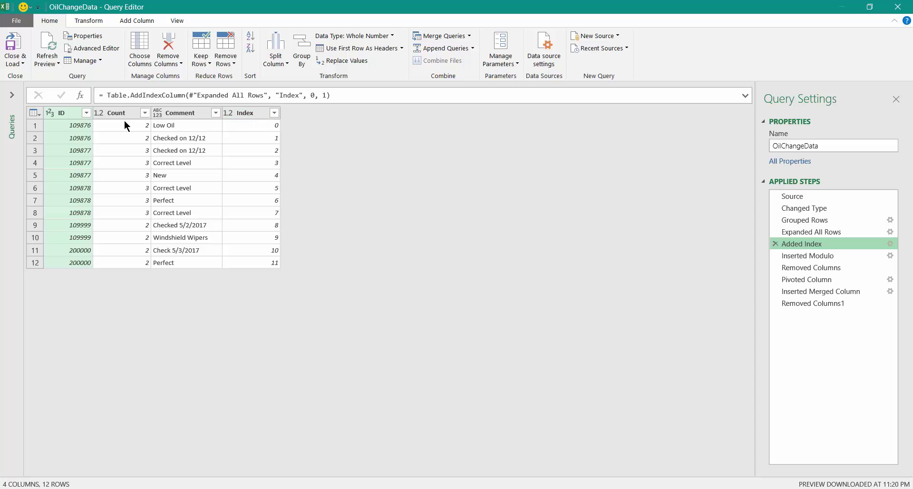
pyautogui.click(850, 257)
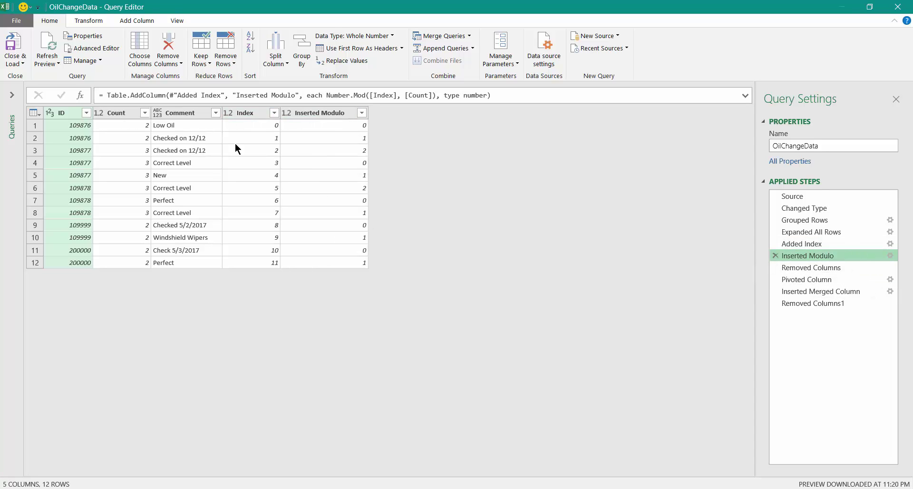
pyautogui.click(819, 266)
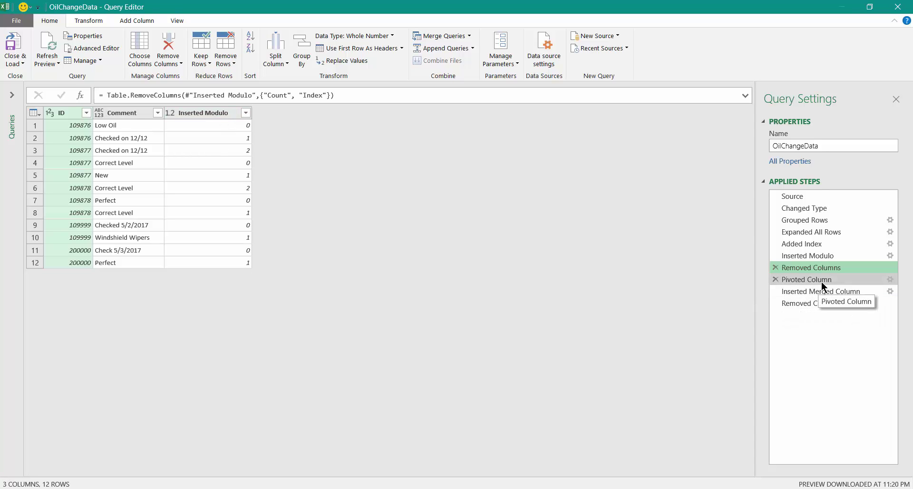
# Review the Pivoted Column settings on Comment with no aggregation, then view the Inserted Merged Column stage
pyautogui.click(890, 282)
pyautogui.click(890, 280)
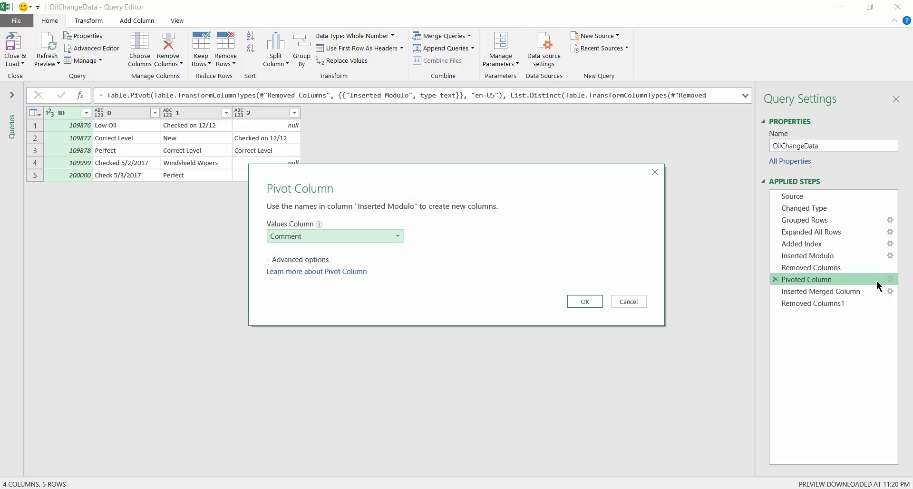
pyautogui.click(310, 259)
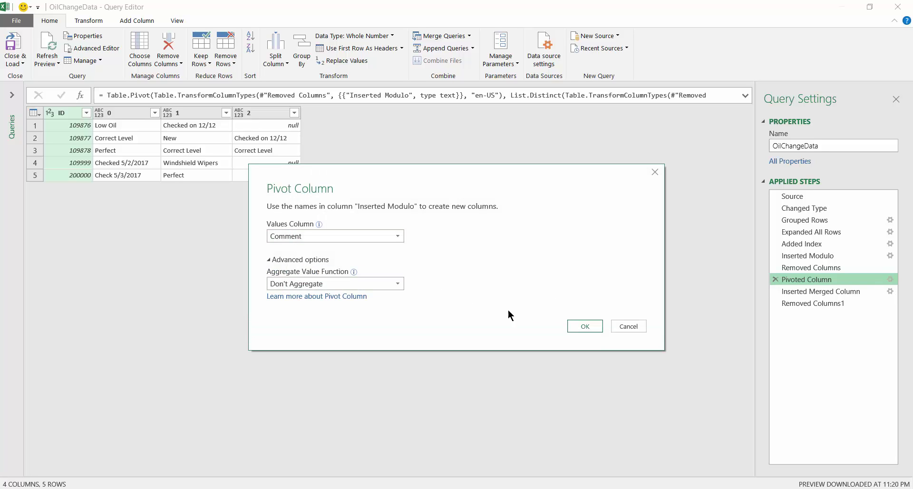
pyautogui.click(586, 326)
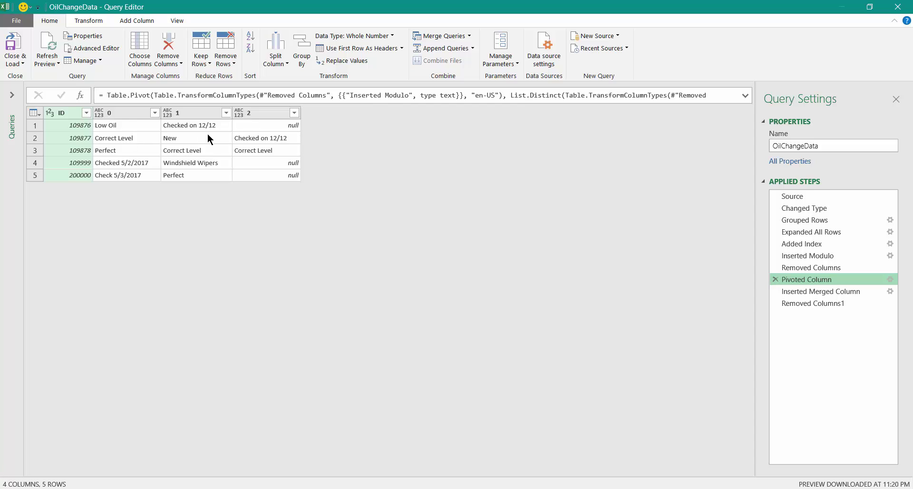
pyautogui.click(857, 291)
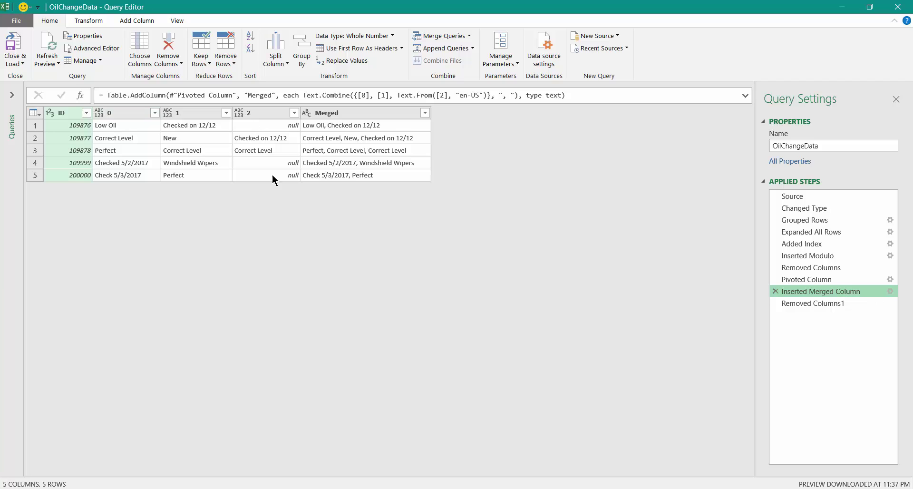
# Load the final Removed Columns1 table of ID and Merged into Excel, then reopen OilChangeData for editing
pyautogui.click(796, 304)
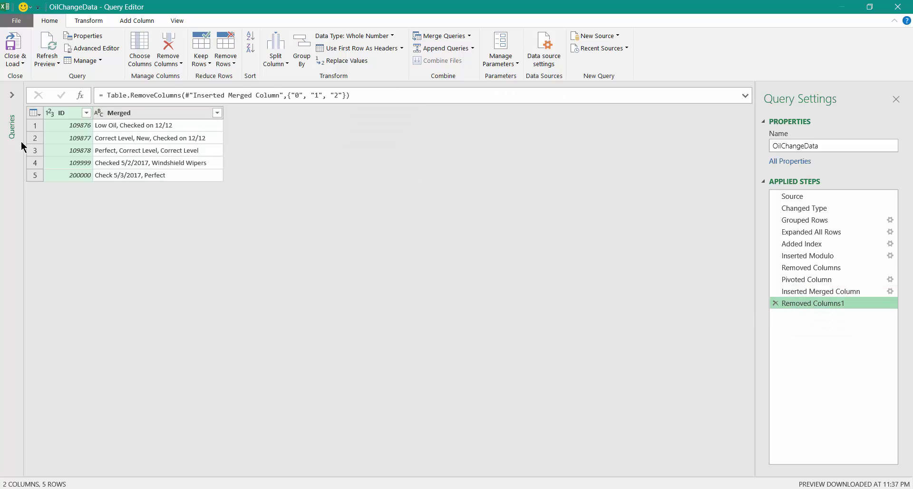
pyautogui.click(19, 57)
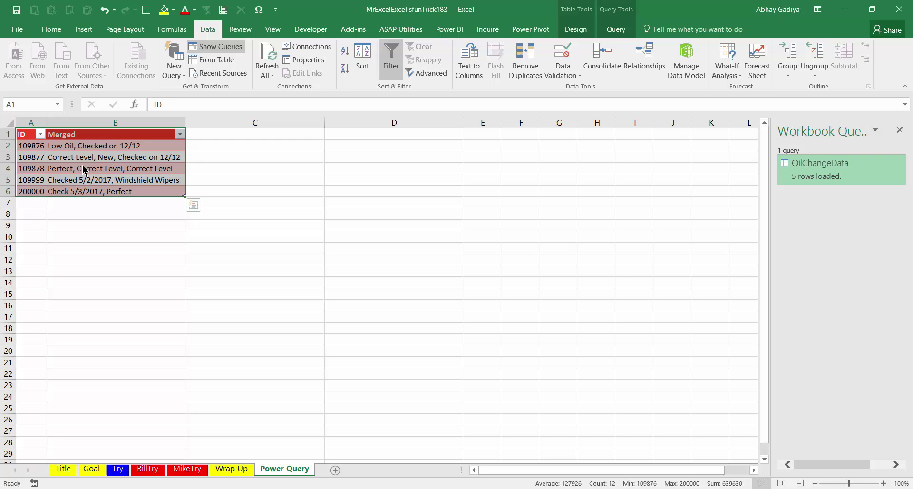
pyautogui.doubleClick(806, 174)
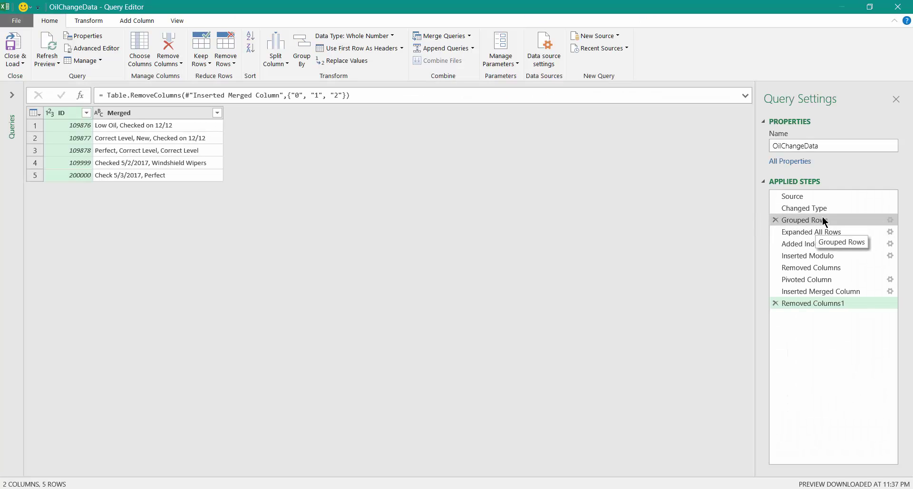
# Revisit Grouped Rows, Inserted Merged Column and Removed Columns1, then close and load the five-row table
pyautogui.click(824, 220)
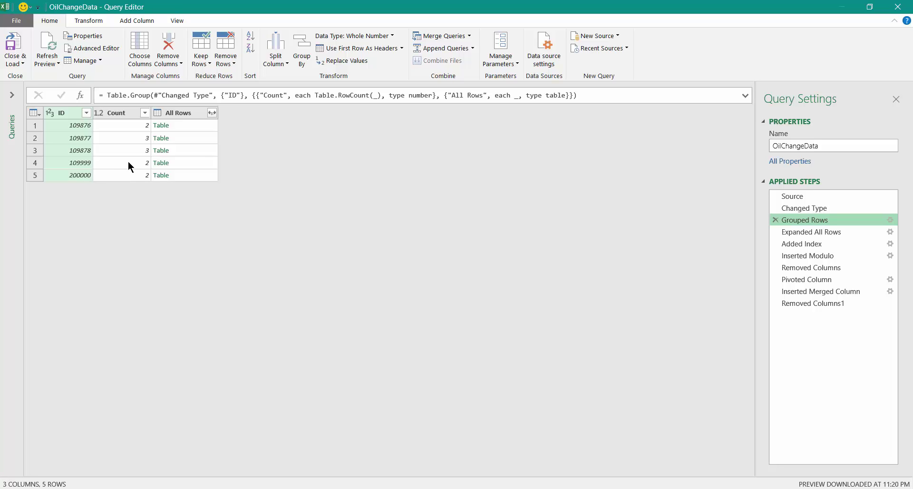
pyautogui.click(818, 292)
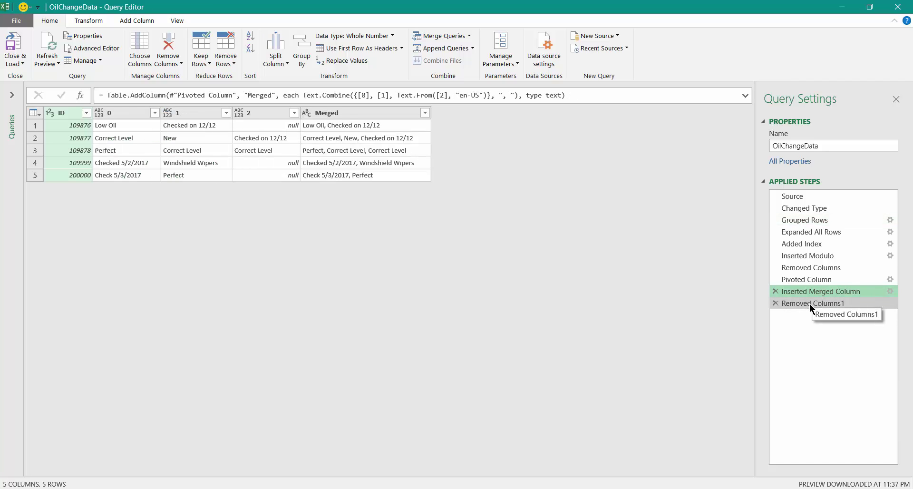
pyautogui.click(810, 303)
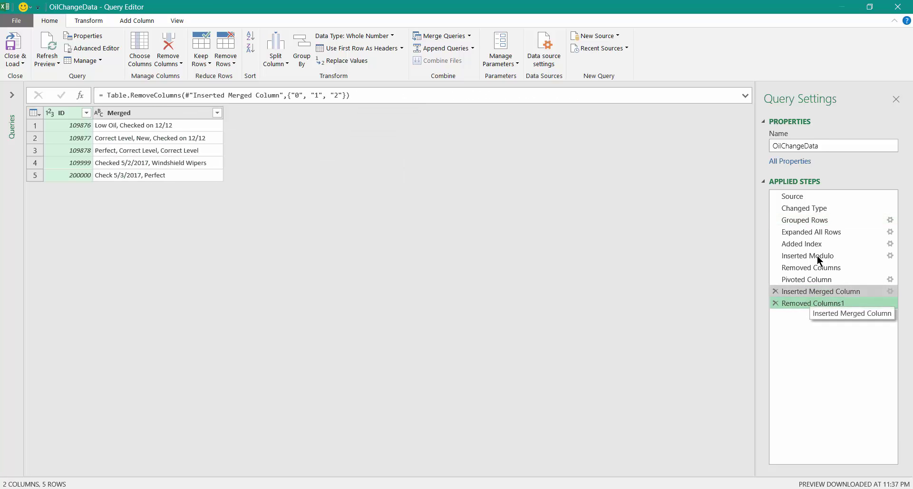
pyautogui.click(899, 6)
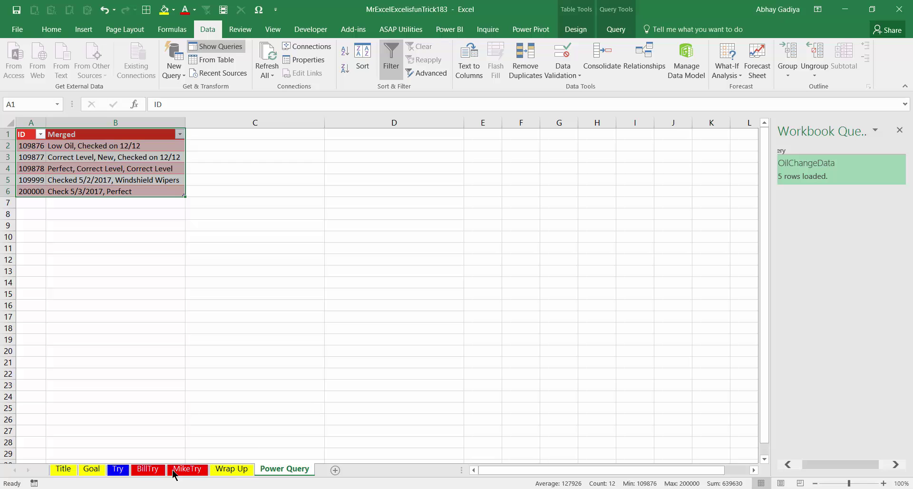
# On the MikeTry sheet, enter ID 124575 in A14 and fill it down through A17
pyautogui.click(186, 470)
pyautogui.click(67, 432)
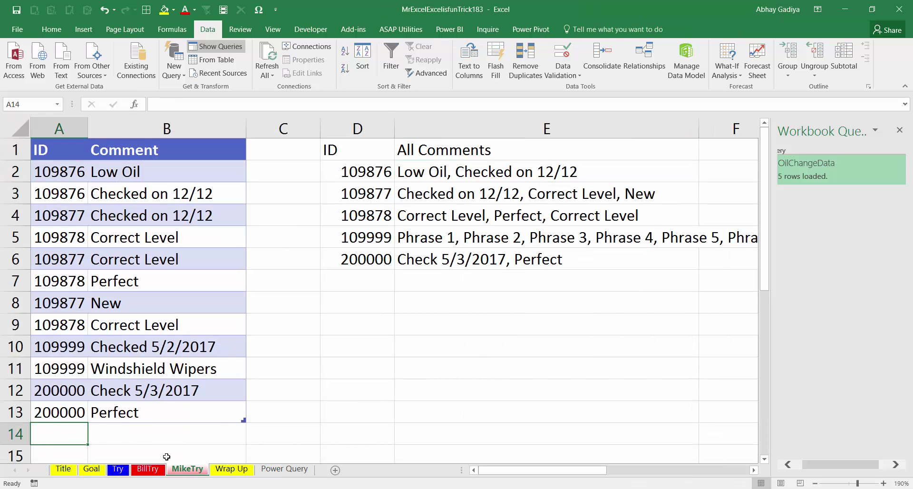
pyautogui.write('124575')
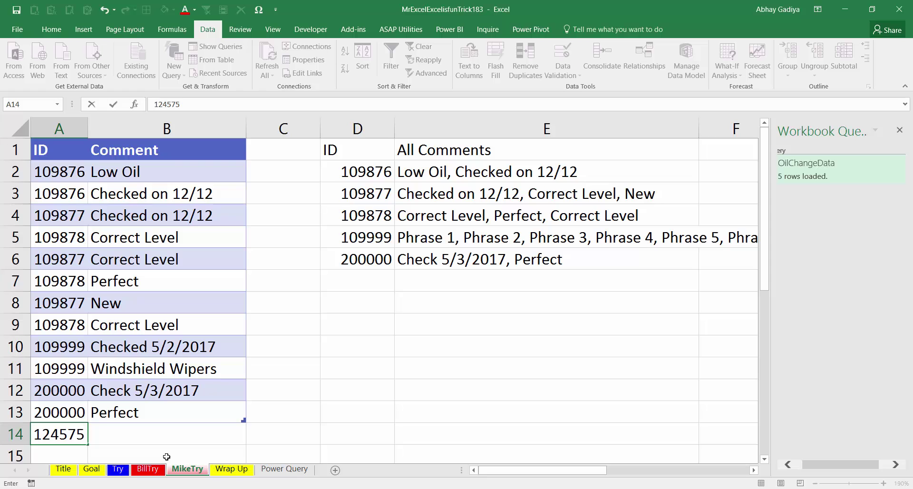
pyautogui.press('Return')
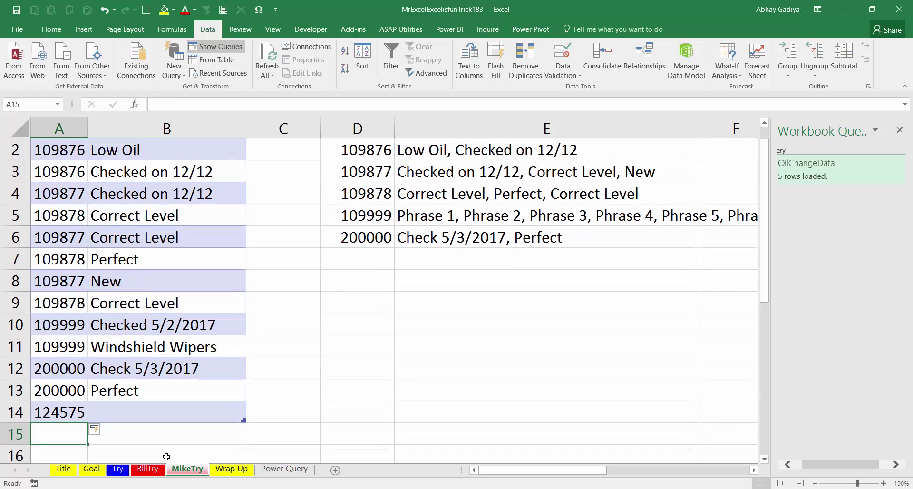
pyautogui.hotkey('ctrl', 'd')
pyautogui.press('Down')
pyautogui.hotkey('ctrl', 'd')
pyautogui.press('Down')
pyautogui.hotkey('ctrl', 'd')
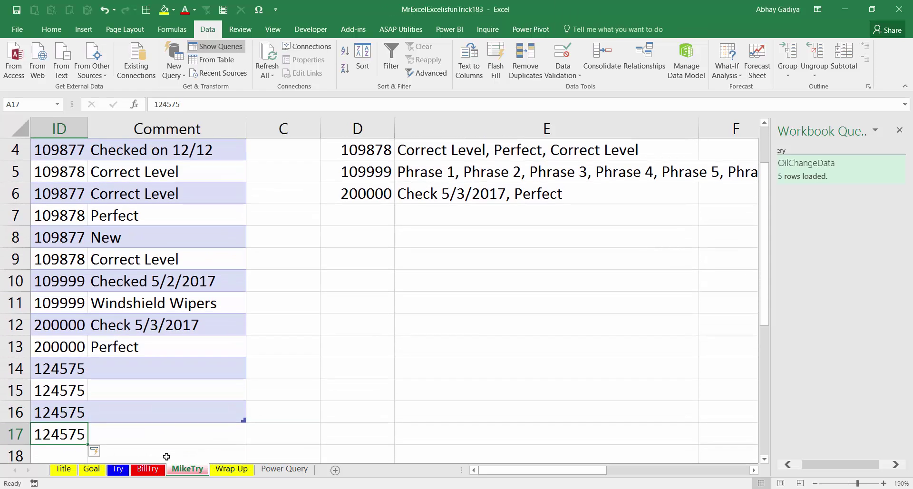
pyautogui.press('Up')
pyautogui.press('Up')
pyautogui.press('Up')
# Enter the four new comments in B14:B17, the last one being 'India'
pyautogui.press('Right')
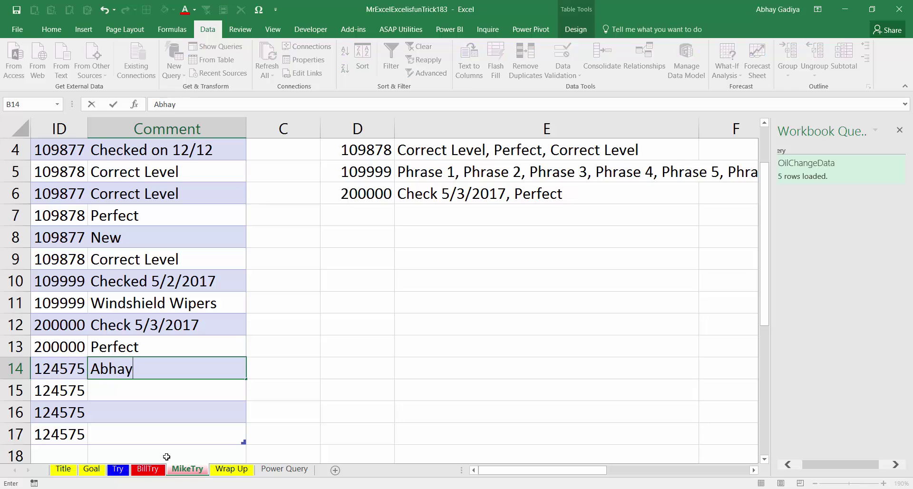
pyautogui.press('Return')
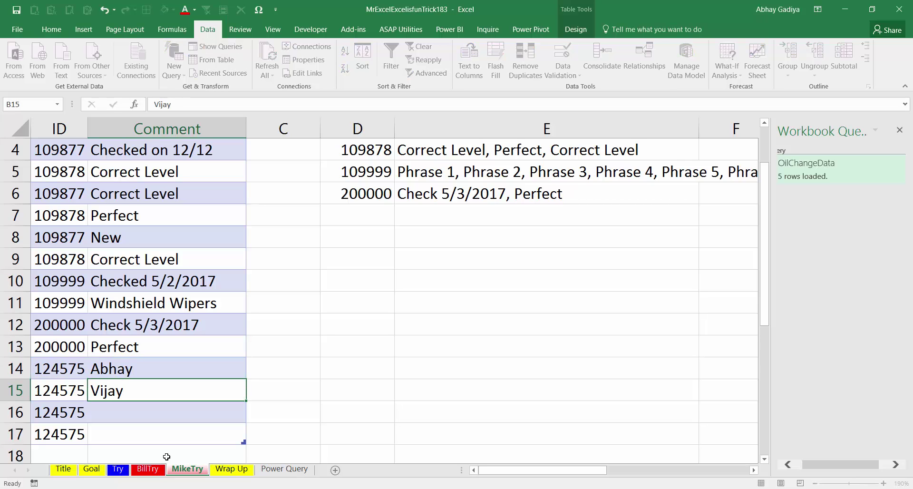
pyautogui.press('Return')
pyautogui.press('Return')
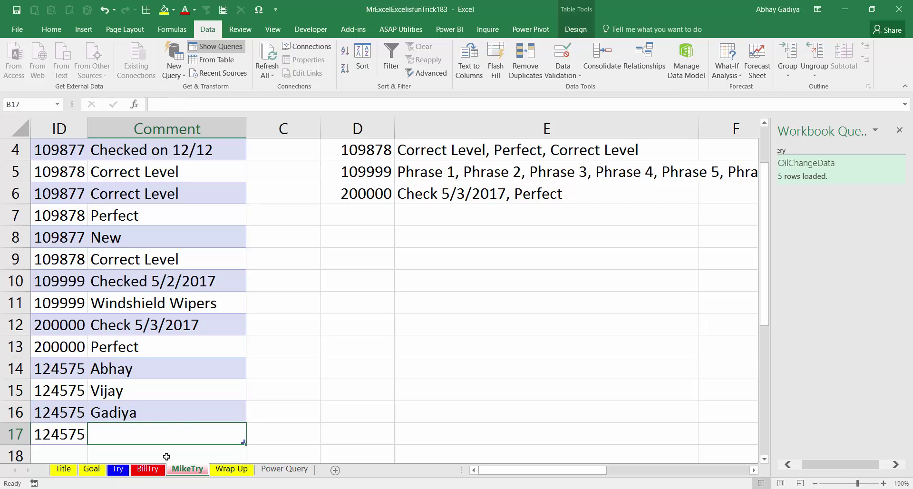
pyautogui.write('India')
pyautogui.press('Return')
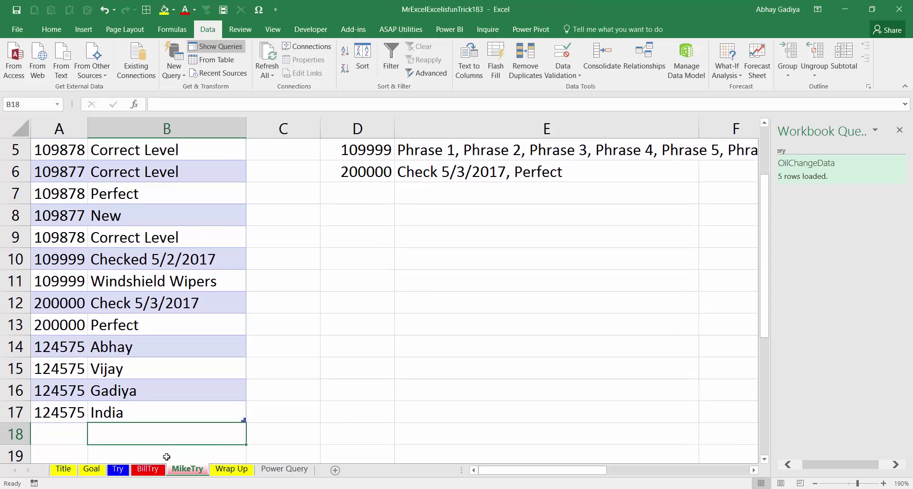
# Refresh the OilChangeData query on the Power Query sheet to pull in ID 124575, then reopen it
pyautogui.click(290, 470)
pyautogui.rightClick(810, 170)
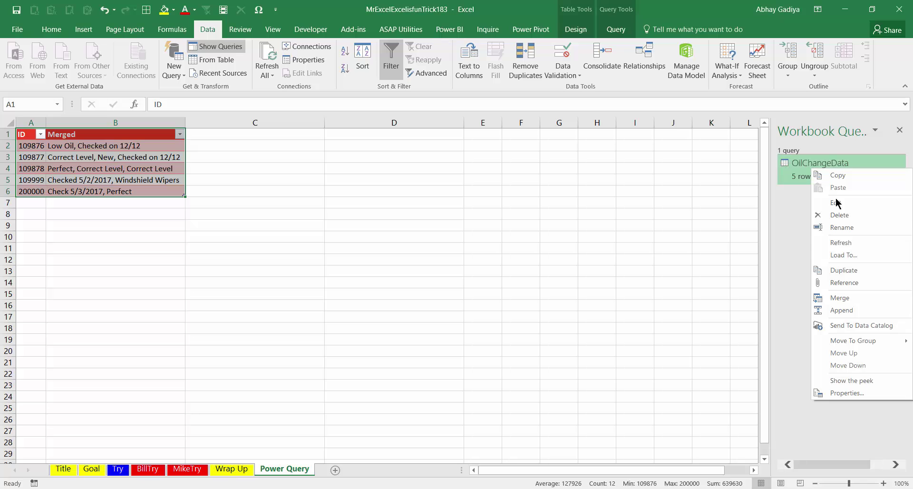
pyautogui.click(857, 243)
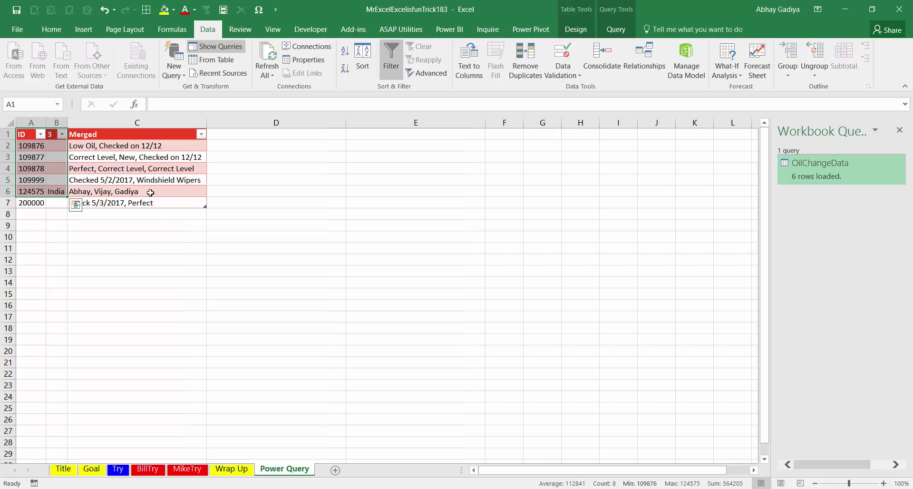
pyautogui.doubleClick(833, 177)
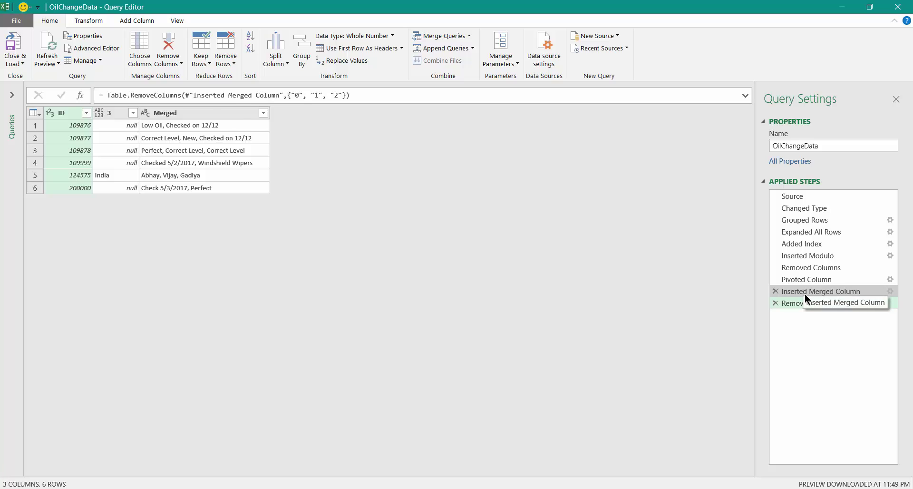
# Delete the Inserted Merged Column step and all steps after it, back to pivoted columns 0–3
pyautogui.rightClick(805, 295)
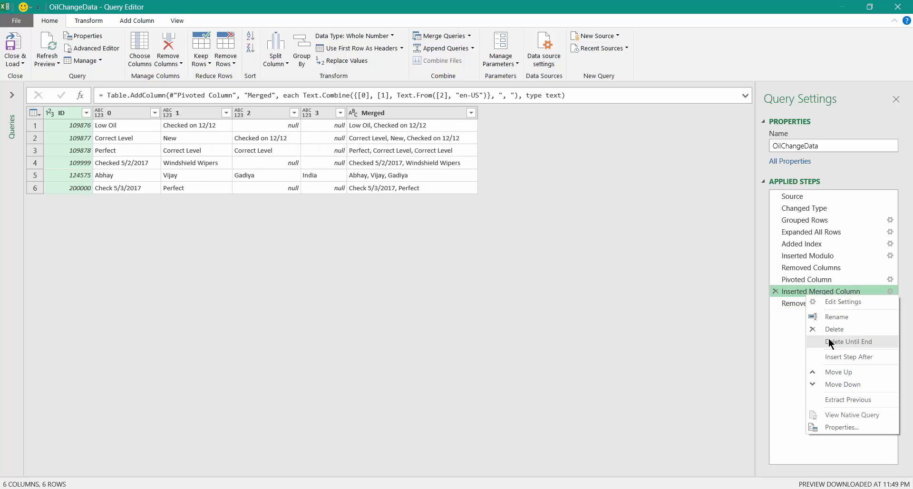
pyautogui.click(845, 342)
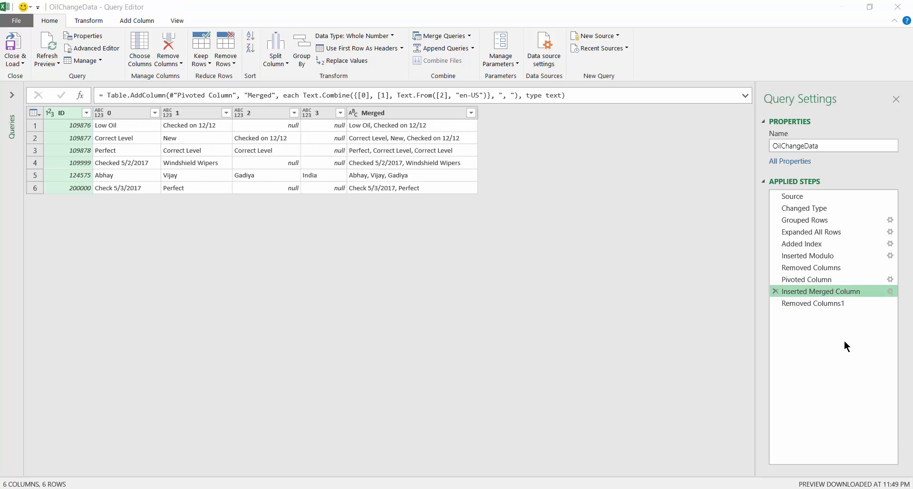
pyautogui.click(511, 276)
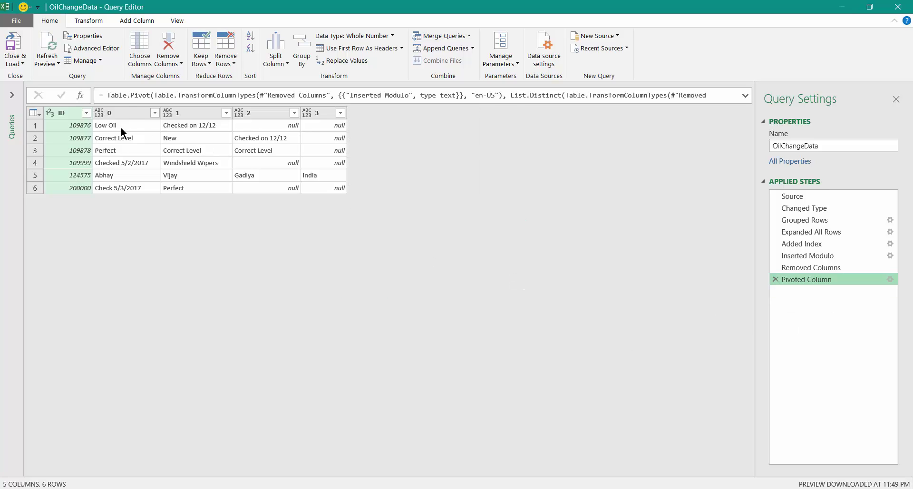
# Merge columns 0 through 3 into a new Merged column using a custom ', ' separator
pyautogui.click(133, 111)
pyautogui.keyDown('shift'); pyautogui.click(320, 114); pyautogui.keyUp('shift')
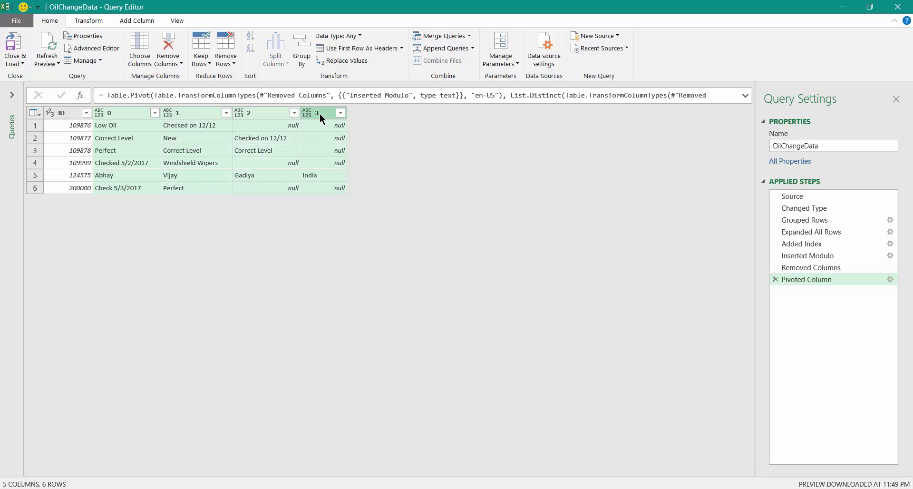
pyautogui.click(137, 21)
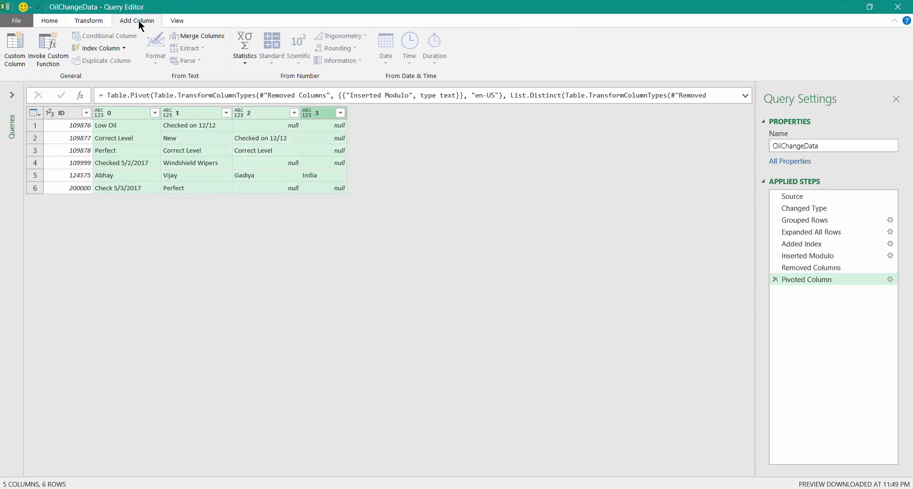
pyautogui.click(205, 34)
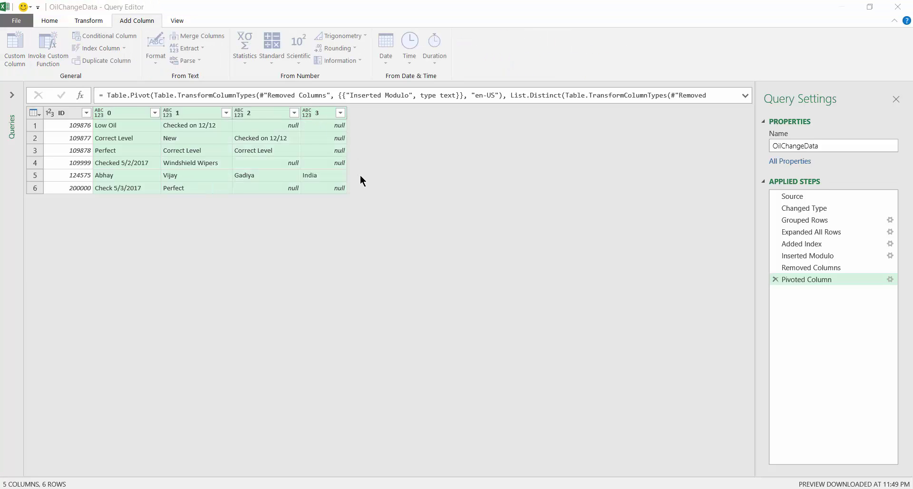
pyautogui.click(359, 240)
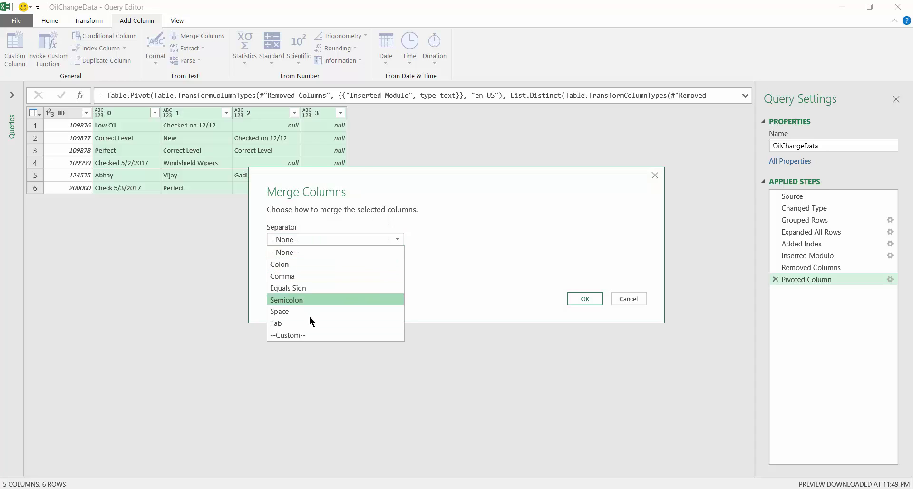
pyautogui.click(300, 334)
pyautogui.click(328, 257)
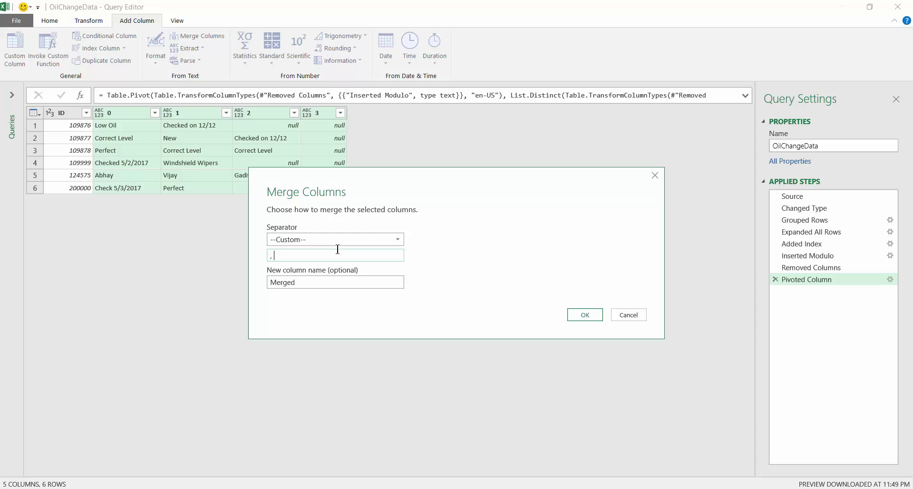
pyautogui.click(575, 317)
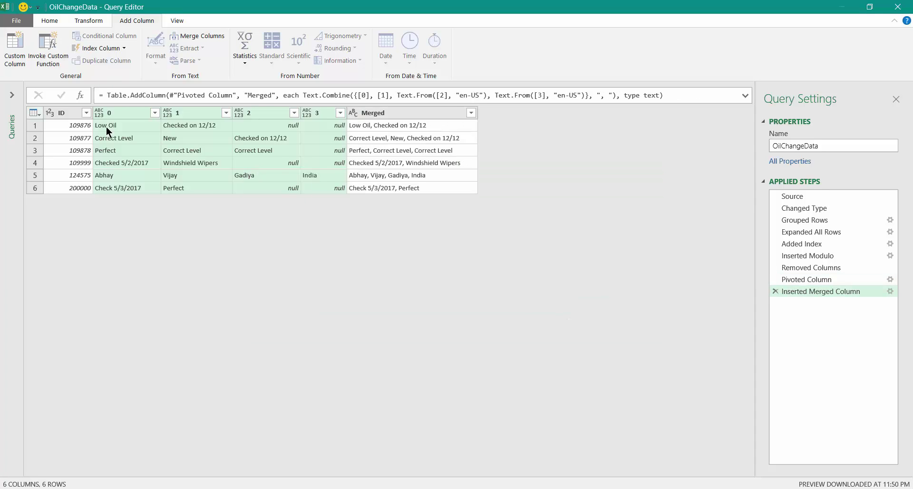
# Remove the four original comment columns and load the six-row result into Excel
pyautogui.rightClick(129, 111)
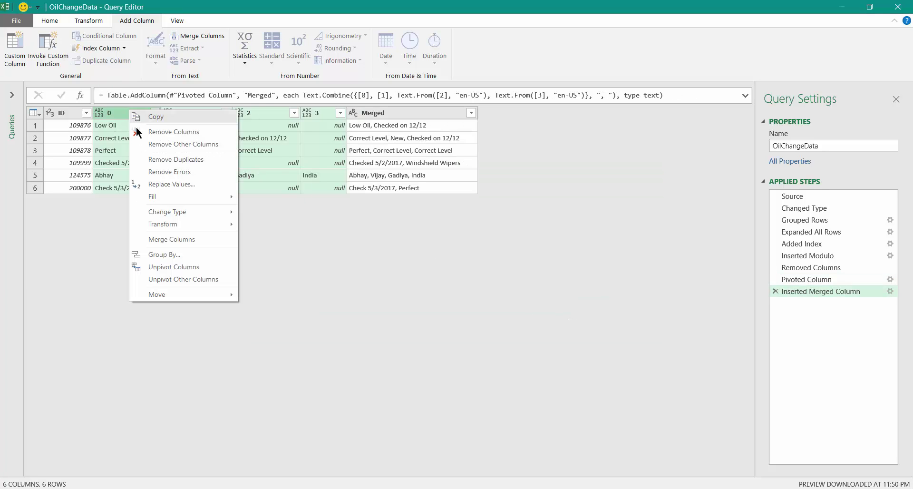
pyautogui.click(171, 135)
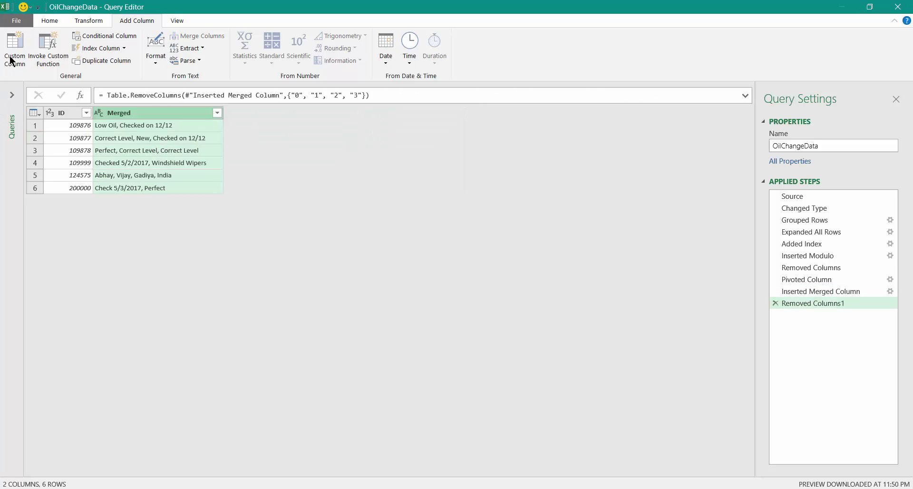
pyautogui.click(50, 20)
pyautogui.click(9, 45)
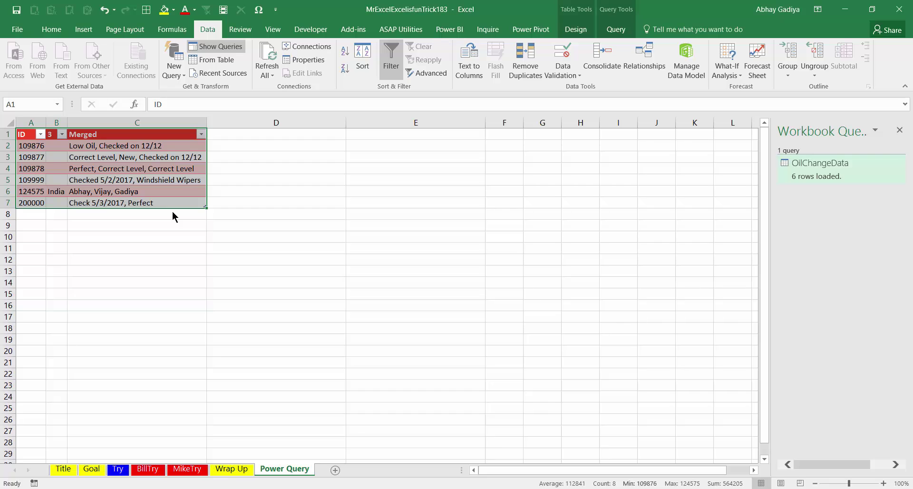
# Confirm ID 124575's Merged cell lists all four comments, then reopen the OilChangeData query
pyautogui.click(109, 193)
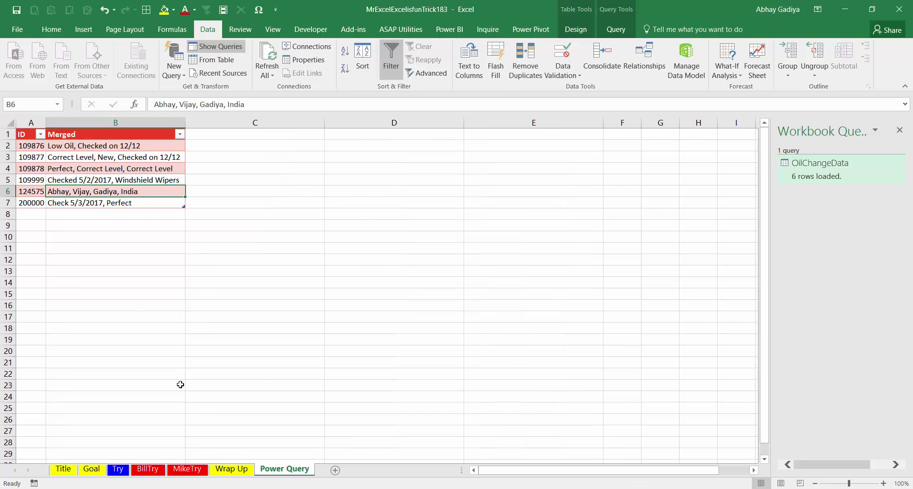
pyautogui.click(160, 470)
pyautogui.click(177, 471)
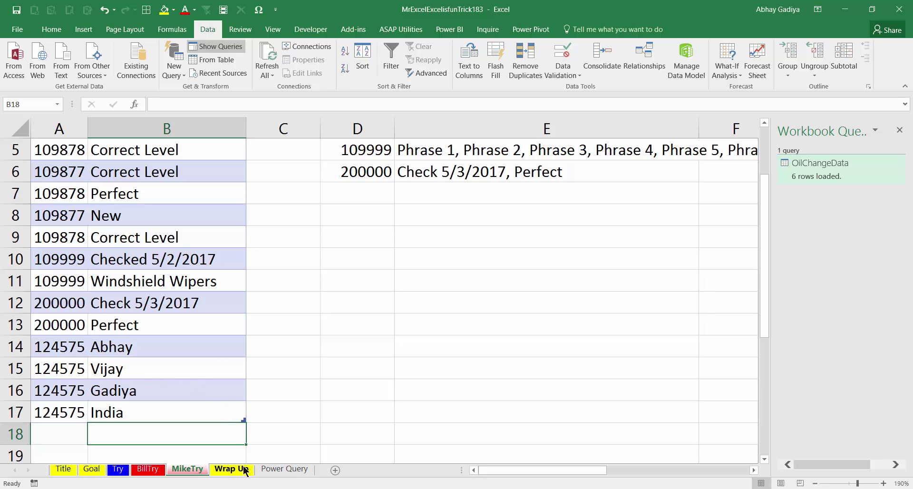
pyautogui.click(275, 470)
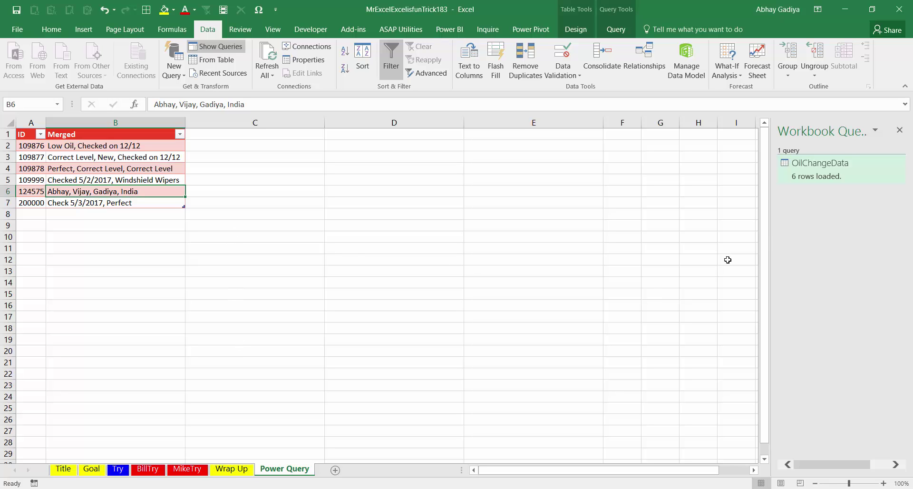
pyautogui.doubleClick(822, 164)
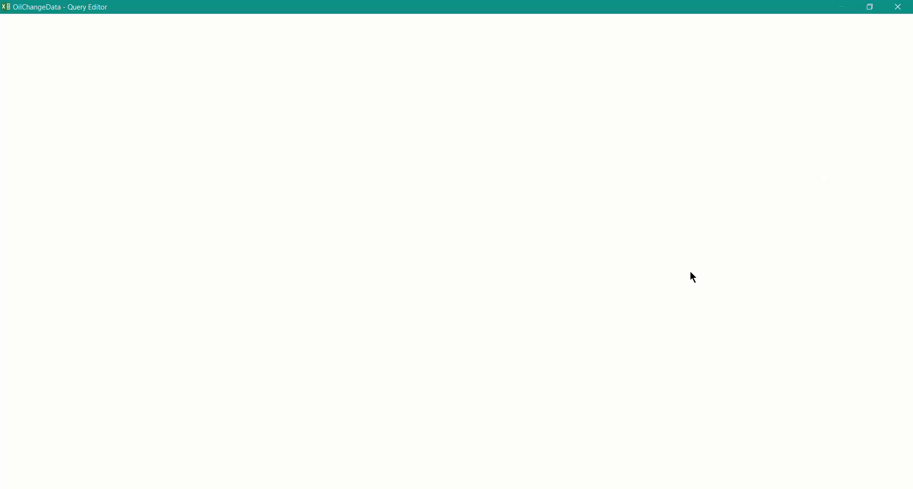